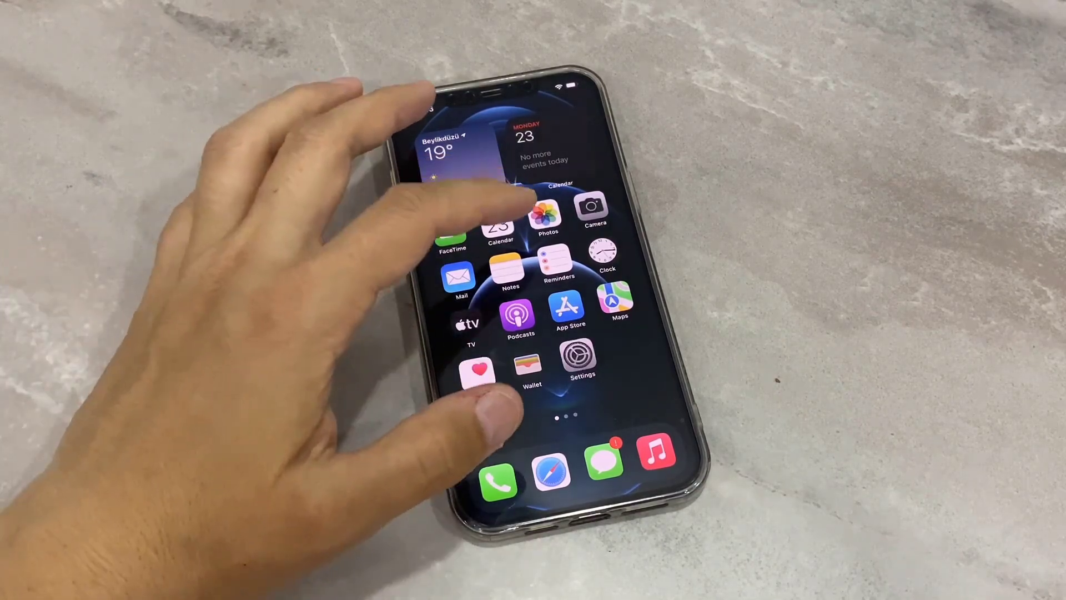
Browse the iPhone's Photos albums and the Files app's recent documents, then return to the home screen.
{"action": "left_click", "coordinate": [544, 214]}
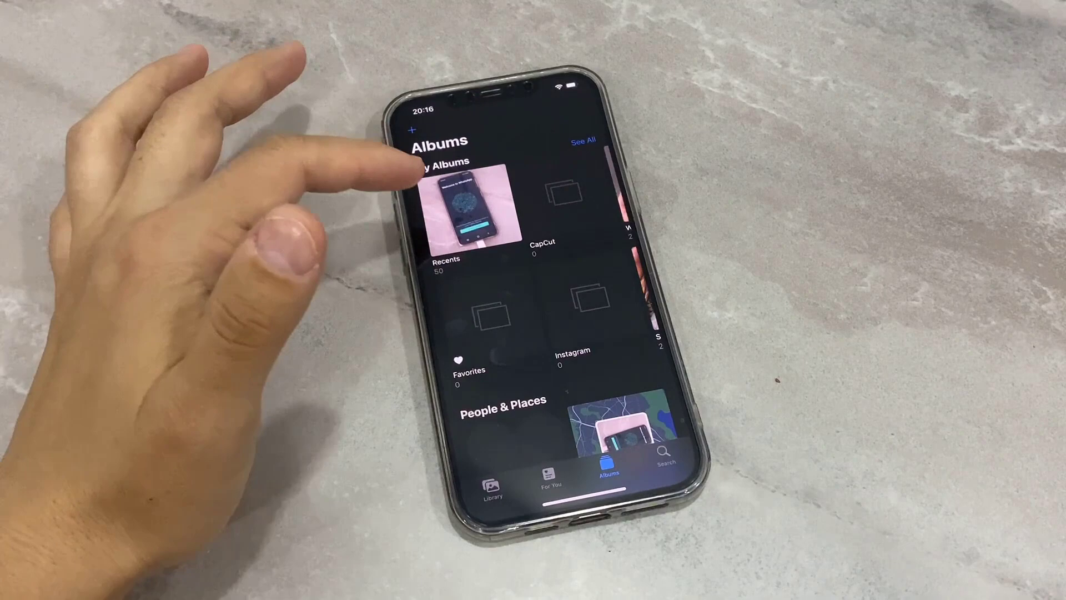
{"action": "scroll", "coordinate": [528, 306], "scroll_direction": "down", "scroll_amount": 10}
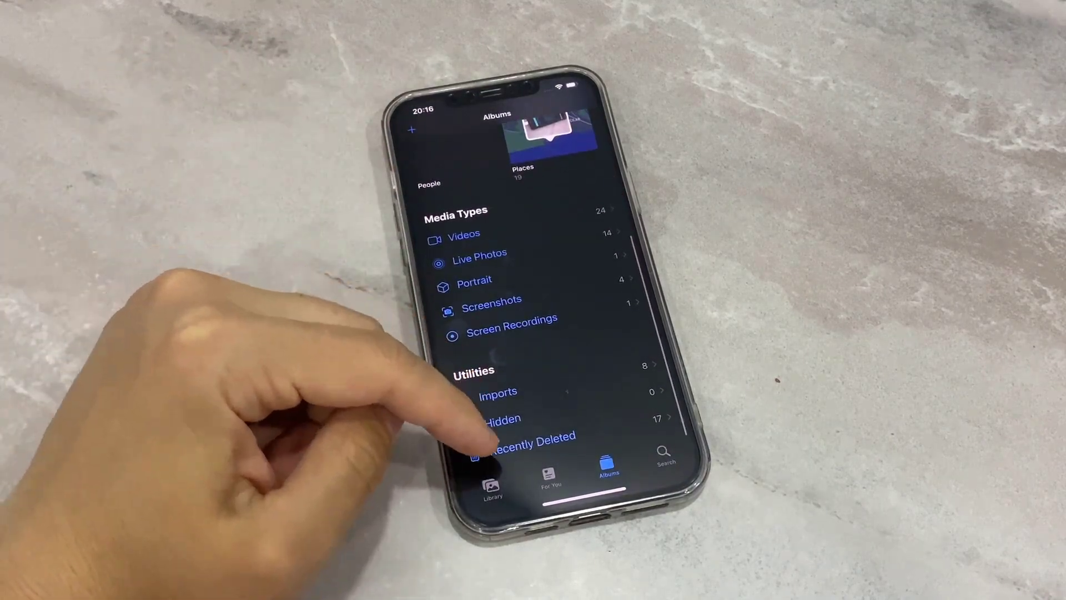
{"action": "left_click_drag", "start_coordinate": [577, 491], "coordinate": [516, 289]}
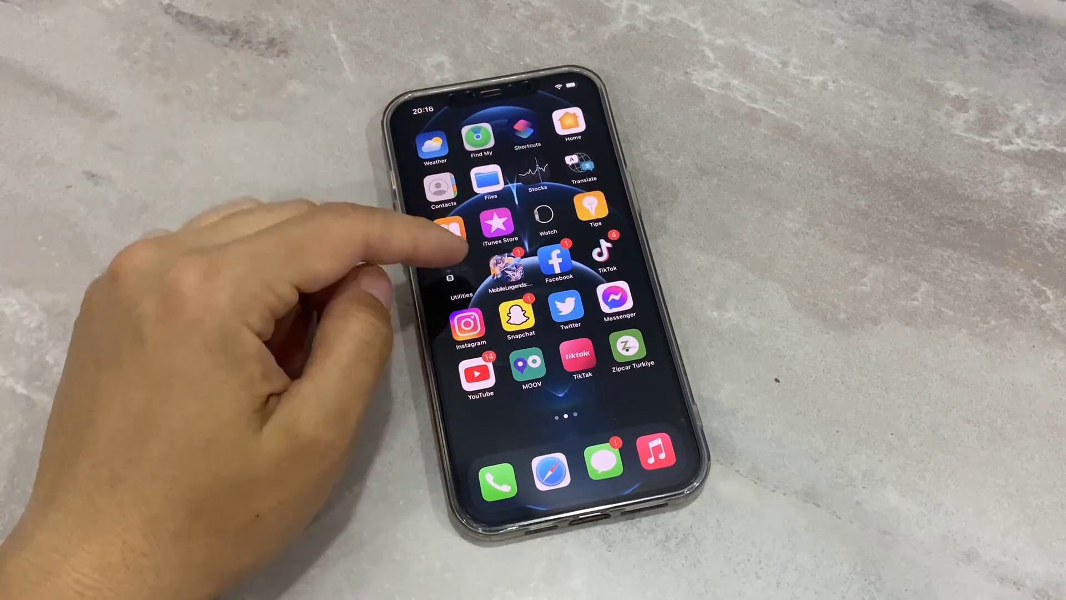
{"action": "left_click_drag", "start_coordinate": [466, 252], "coordinate": [527, 244]}
{"action": "left_click", "coordinate": [479, 137]}
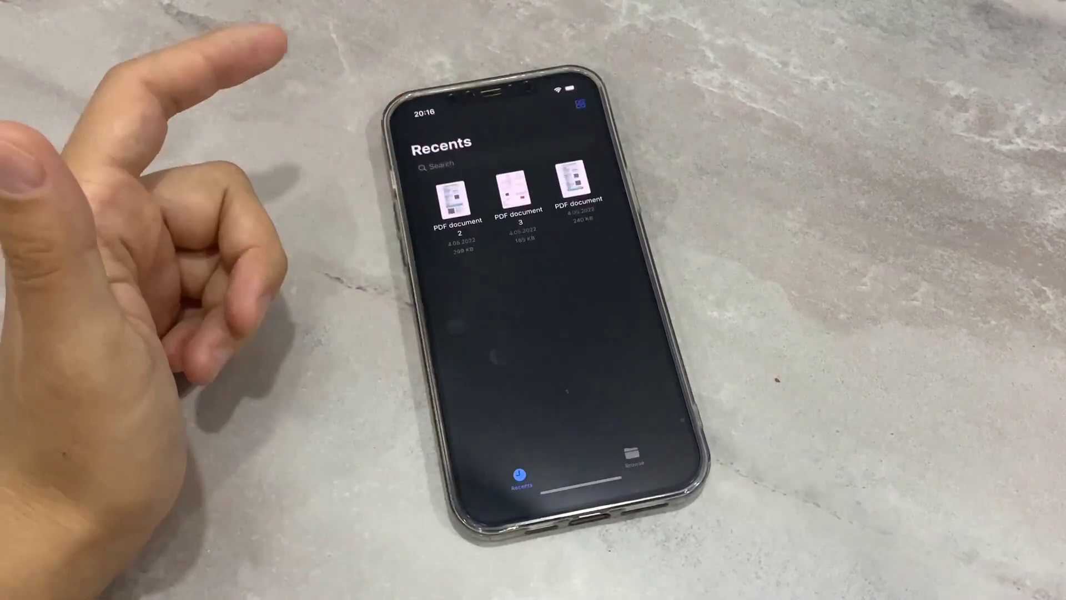
{"action": "left_click_drag", "start_coordinate": [580, 488], "coordinate": [555, 334]}
{"action": "left_click", "coordinate": [544, 217]}
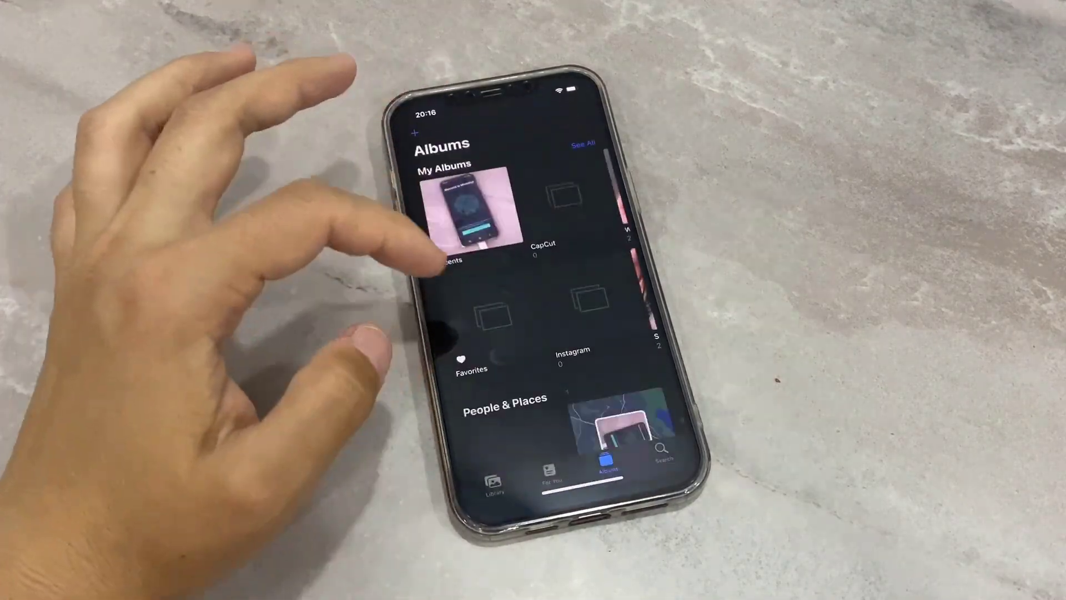
{"action": "left_click_drag", "start_coordinate": [422, 184], "coordinate": [400, 100]}
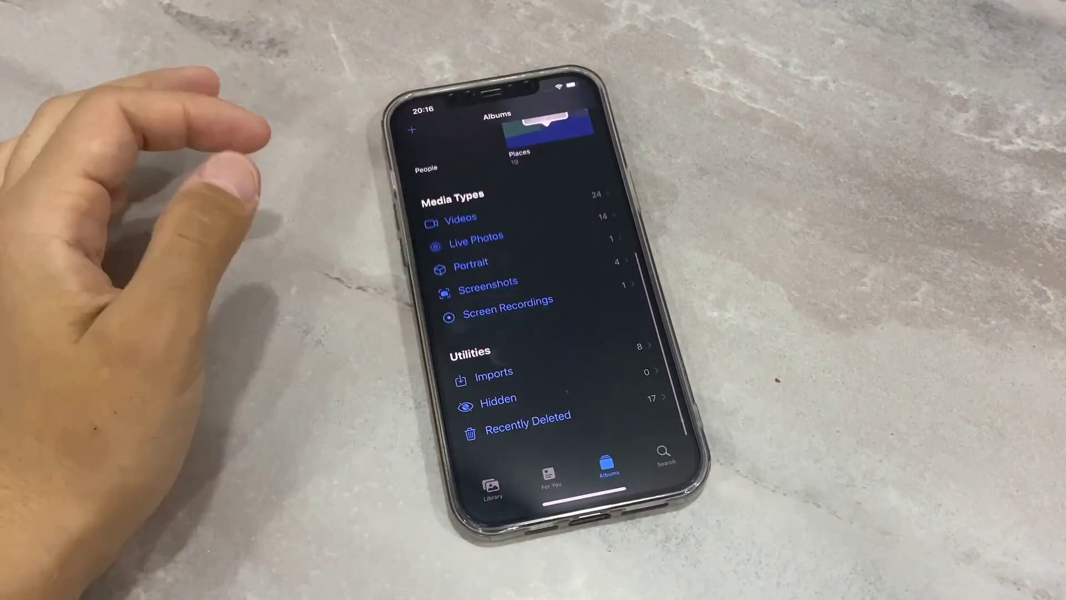
{"action": "left_click_drag", "start_coordinate": [577, 491], "coordinate": [578, 289]}
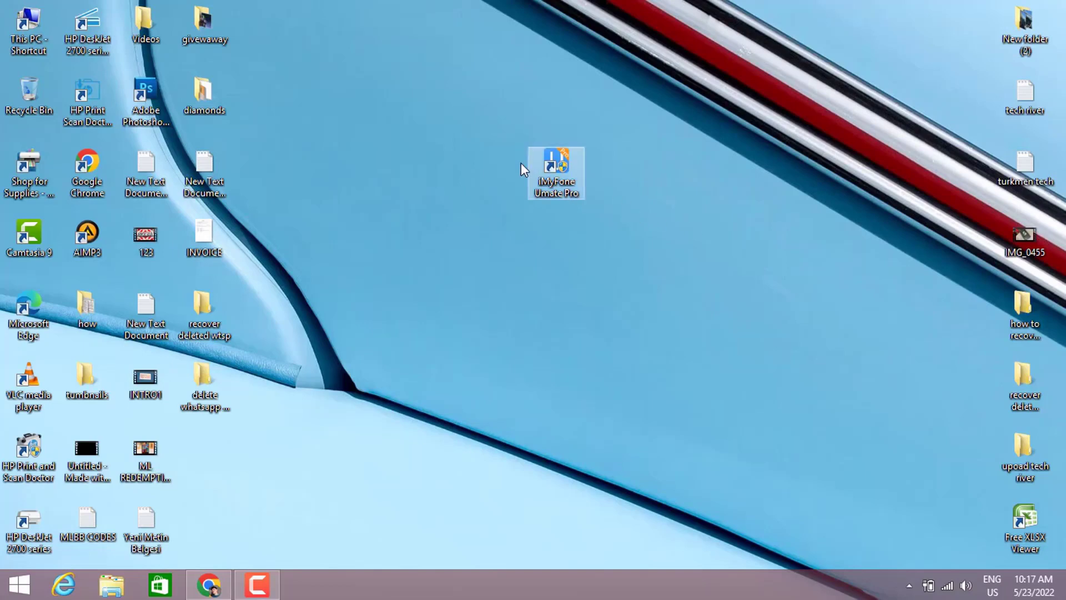
Download the Windows Umate Pro installer from imyfone.net and minimize Chrome to show the desktop.
{"action": "left_click_drag", "start_coordinate": [493, 135], "coordinate": [566, 206]}
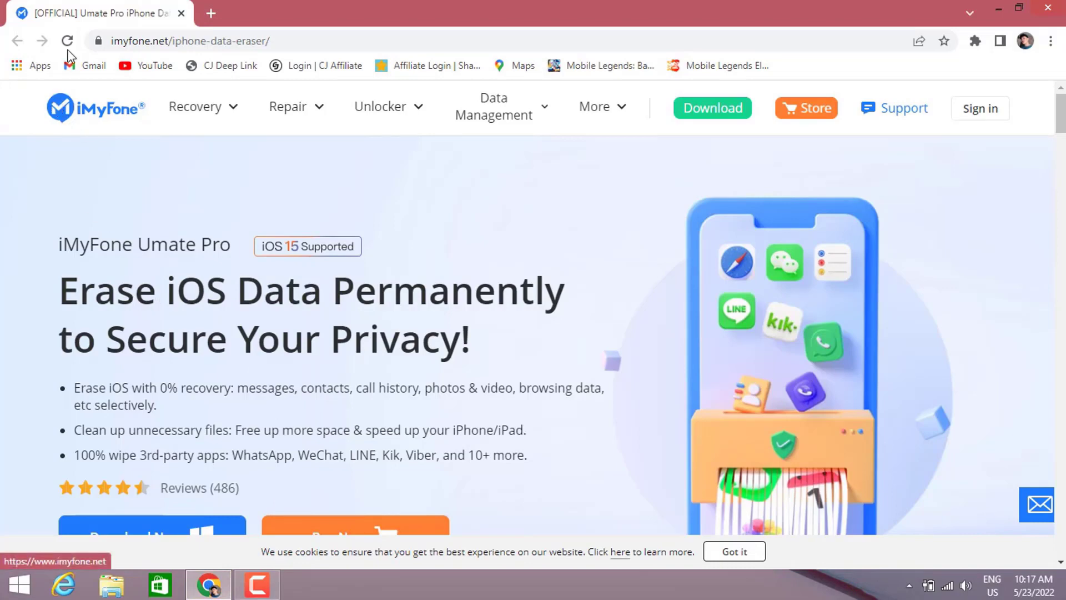
{"action": "mouse_move", "coordinate": [294, 107]}
{"action": "scroll", "coordinate": [300, 289], "scroll_direction": "down", "scroll_amount": 1}
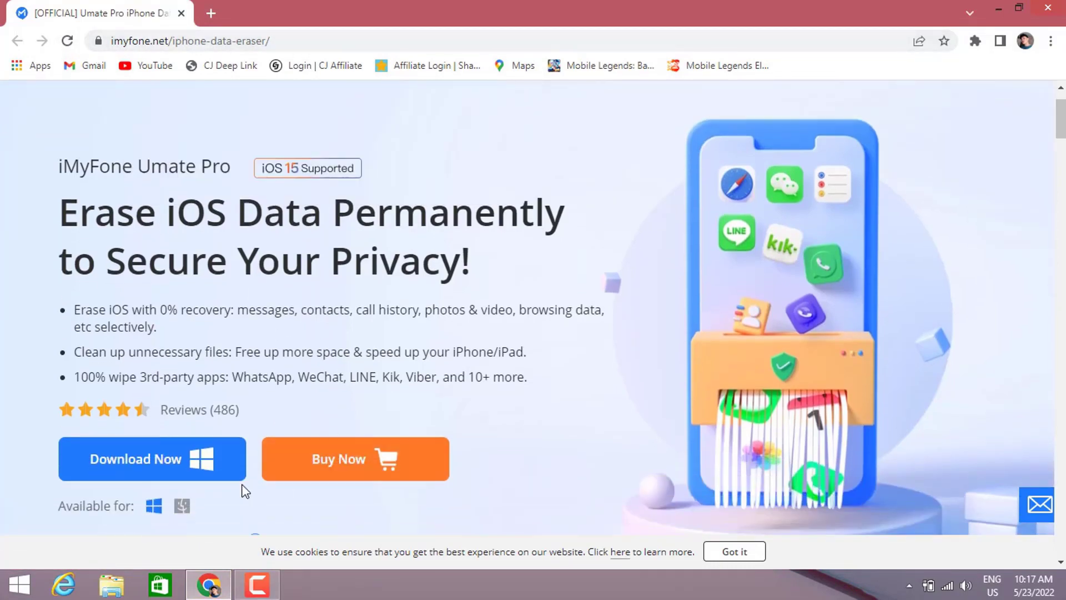
{"action": "left_click", "coordinate": [151, 507]}
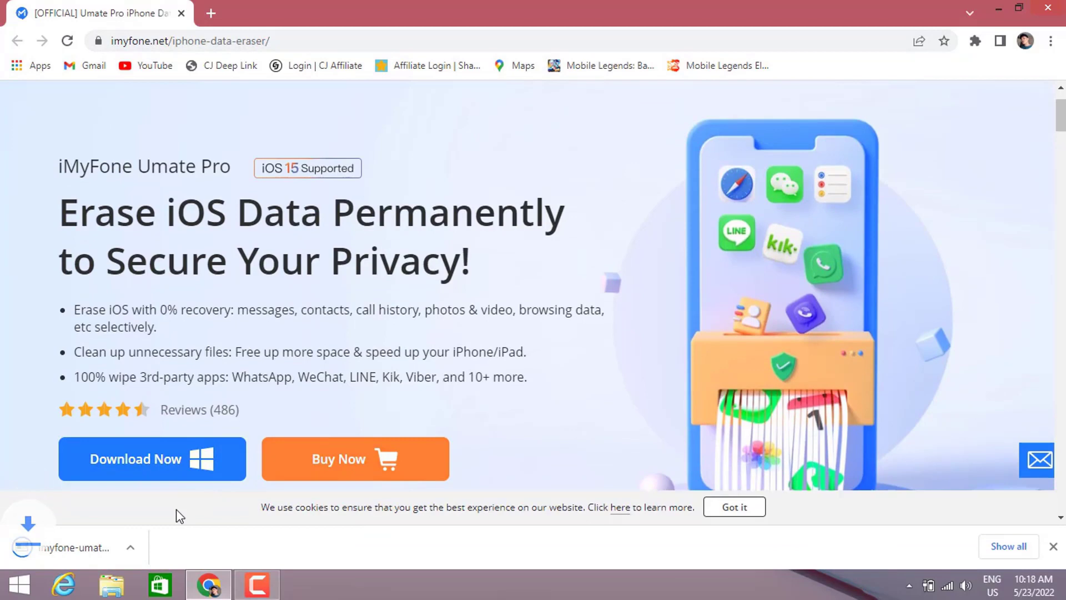
{"action": "left_click", "coordinate": [997, 11]}
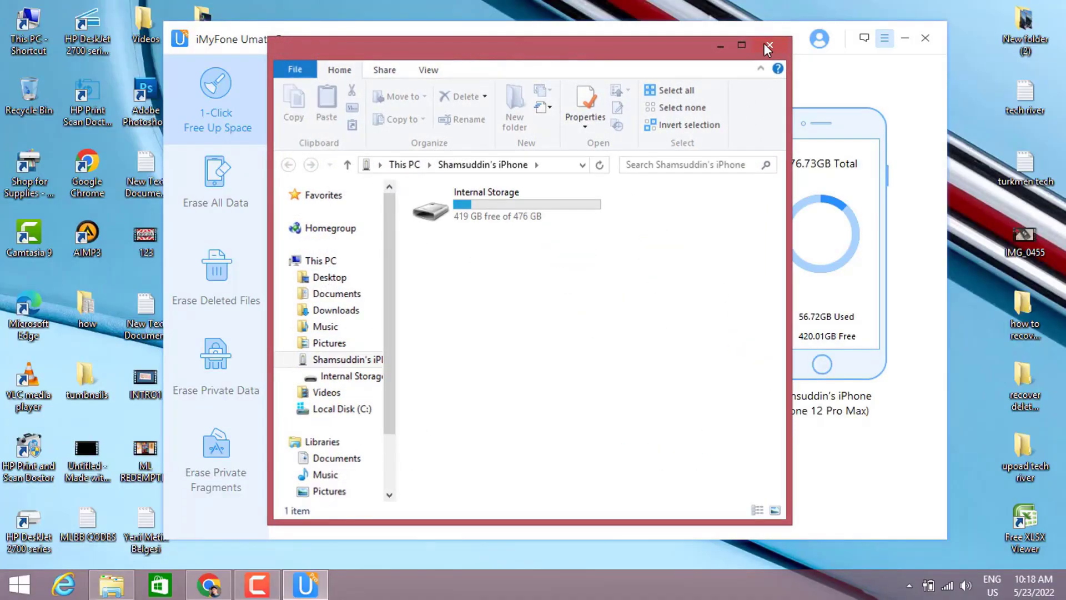
Close the iPhone's File Explorer window to reveal Umate Pro's 1-Click Free Up Space page.
{"action": "left_click", "coordinate": [769, 45]}
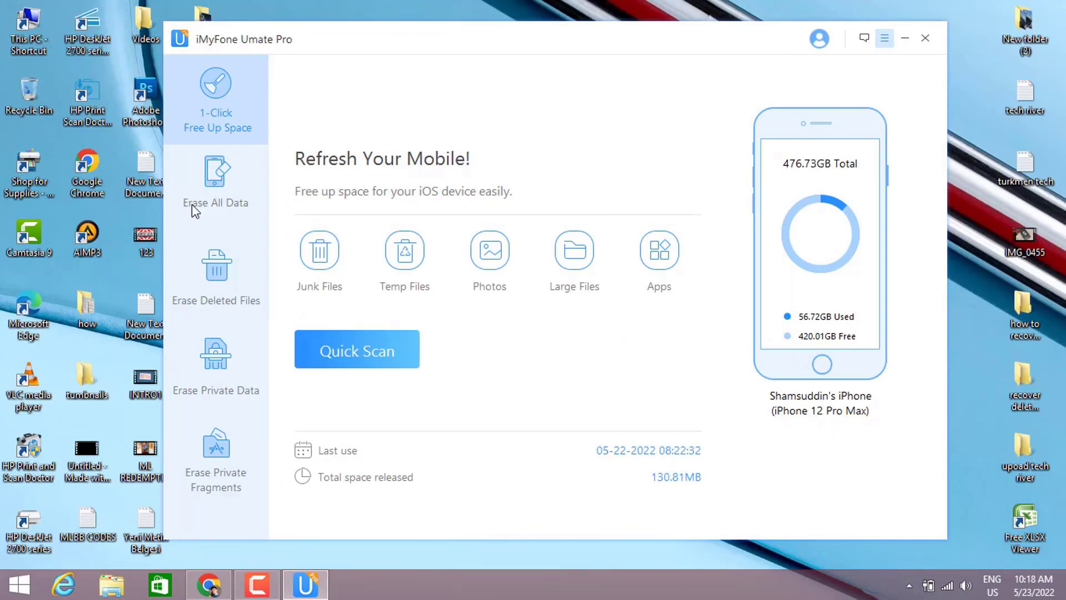
Preview Erase All Data, Deleted Files, Private Data and Private Fragments, then scan for deleted files.
{"action": "left_click", "coordinate": [212, 192]}
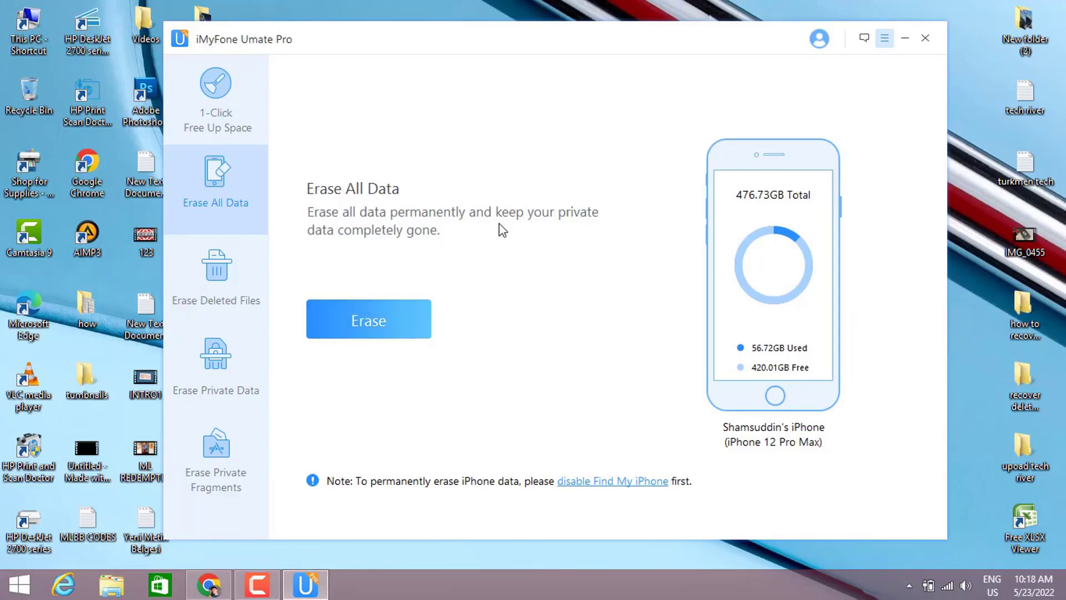
{"action": "left_click", "coordinate": [229, 269]}
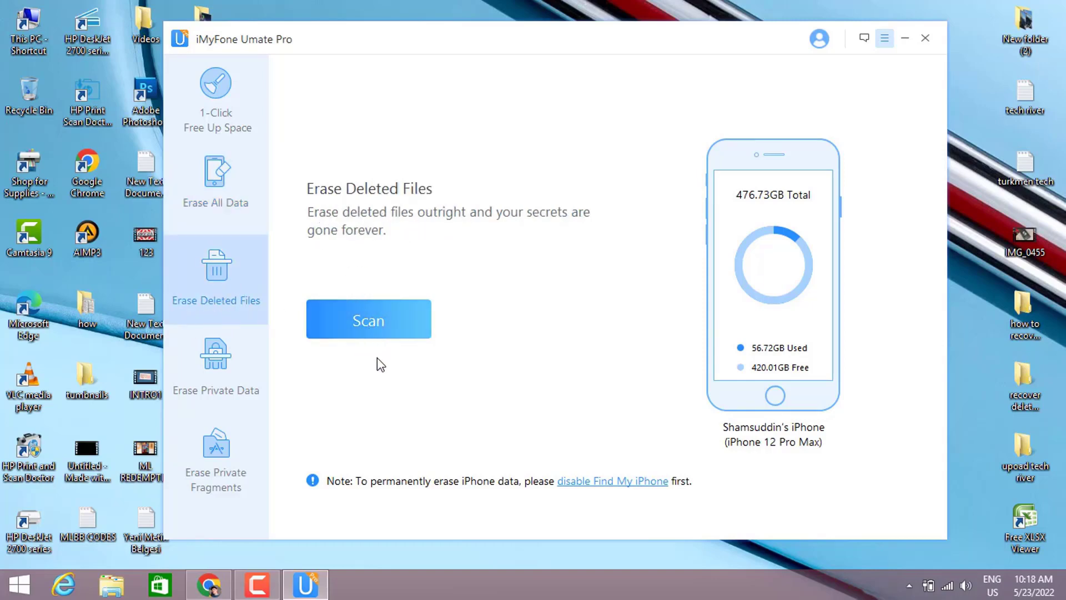
{"action": "left_click", "coordinate": [233, 392]}
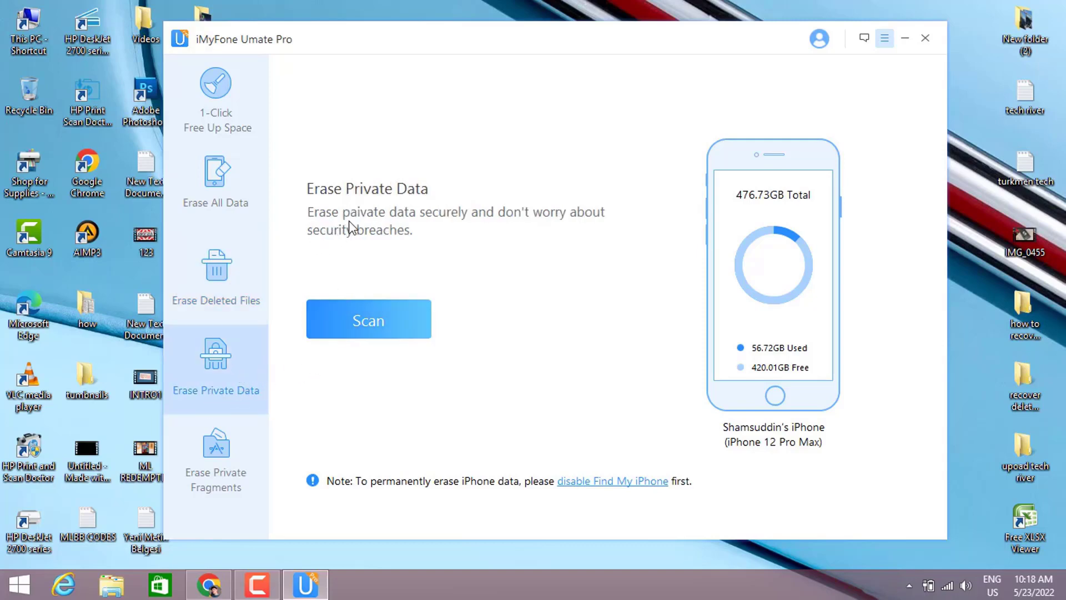
{"action": "left_click", "coordinate": [234, 474]}
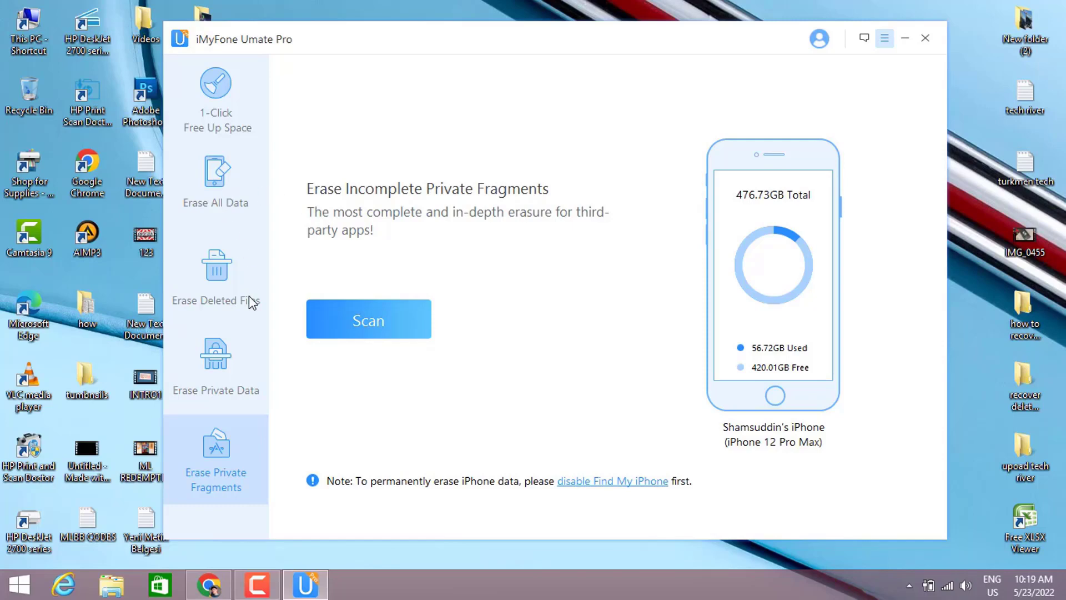
{"action": "left_click", "coordinate": [230, 310]}
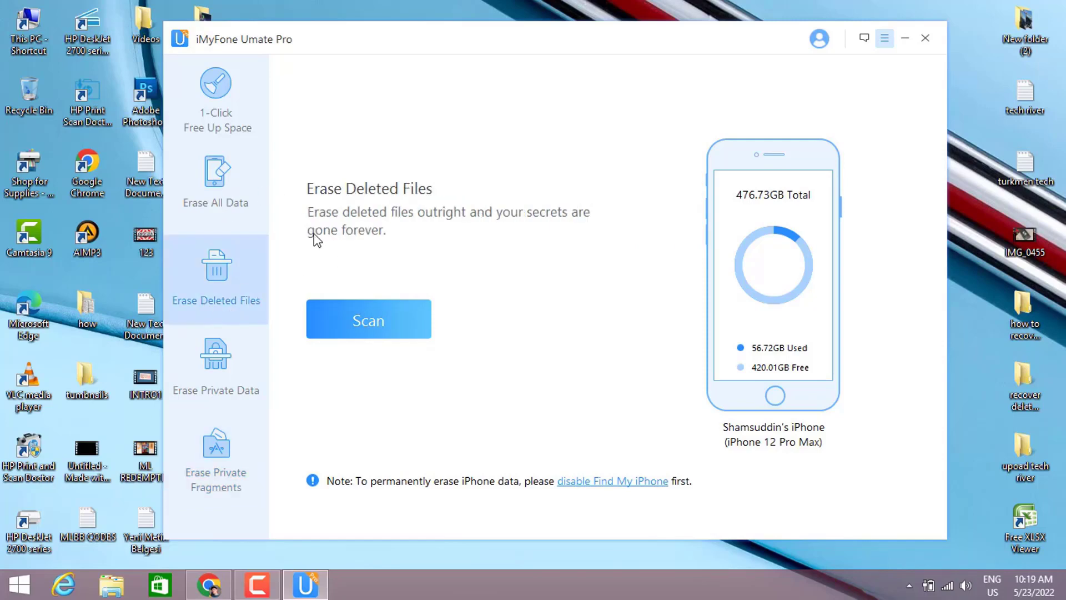
{"action": "left_click", "coordinate": [372, 322]}
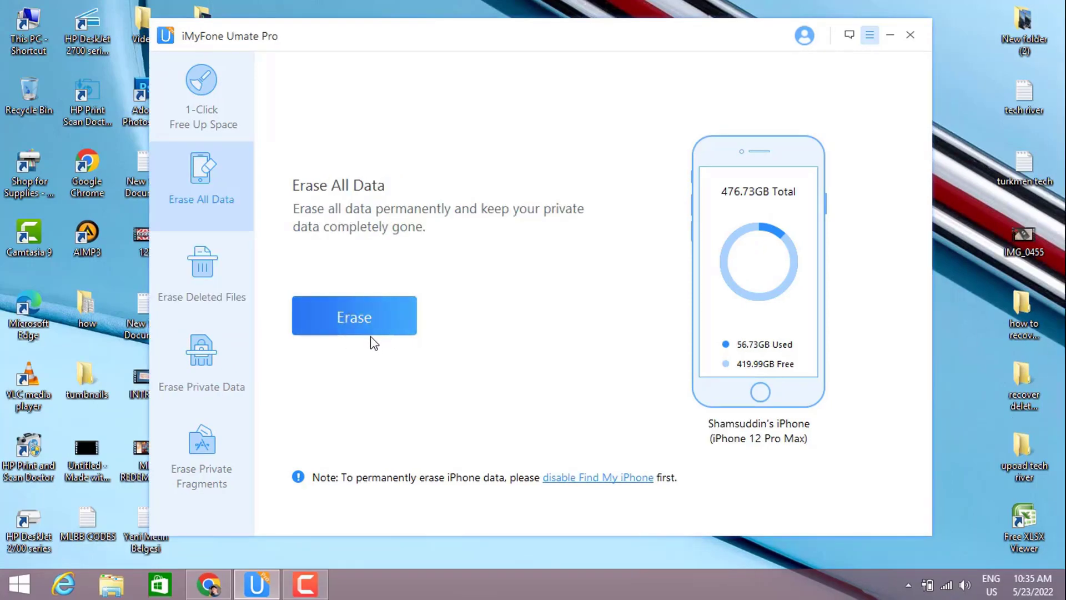
Quick Scan the iPhone and clean the 23.53MB of crash-log junk files.
{"action": "left_click", "coordinate": [195, 115]}
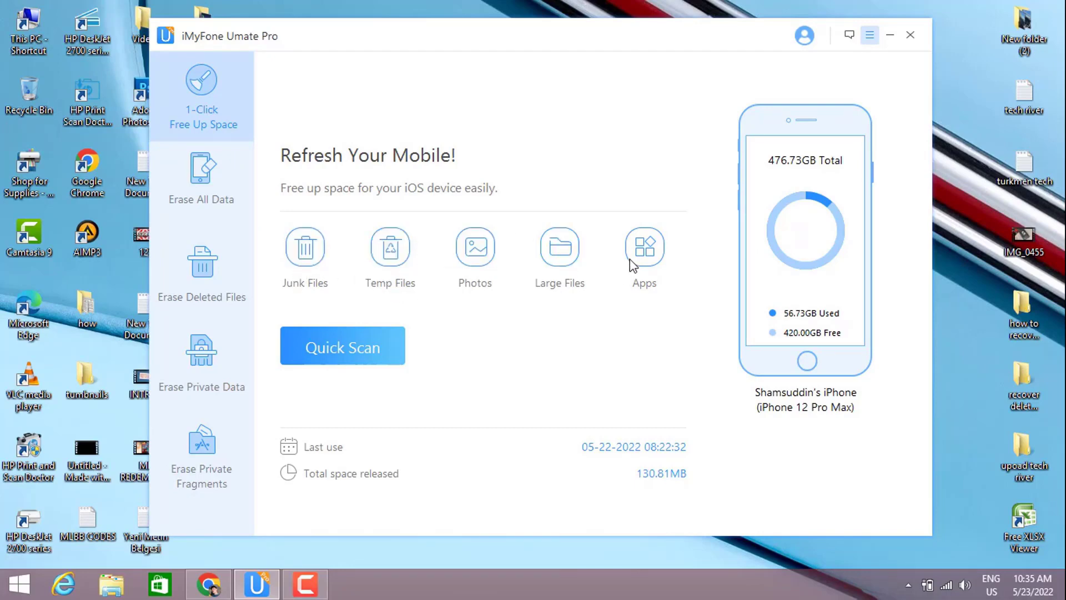
{"action": "left_click", "coordinate": [333, 345]}
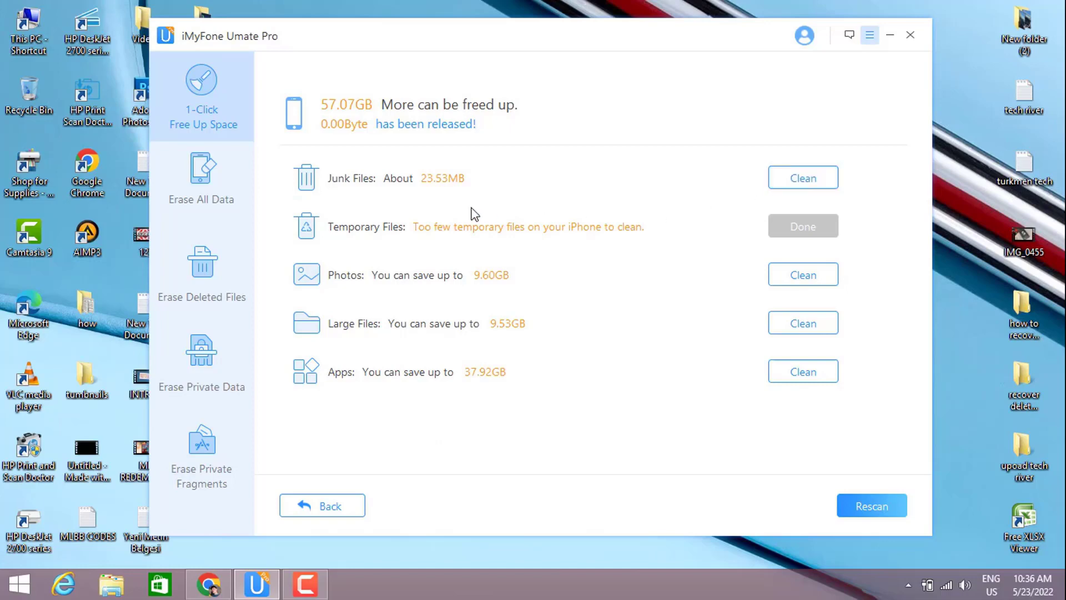
{"action": "left_click", "coordinate": [790, 177]}
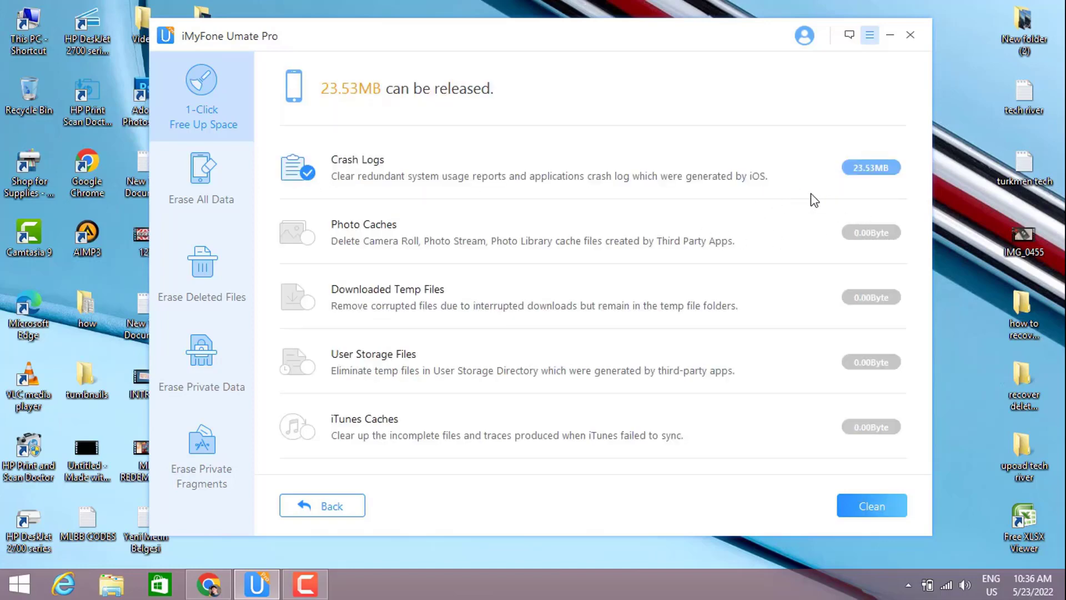
{"action": "left_click", "coordinate": [872, 505]}
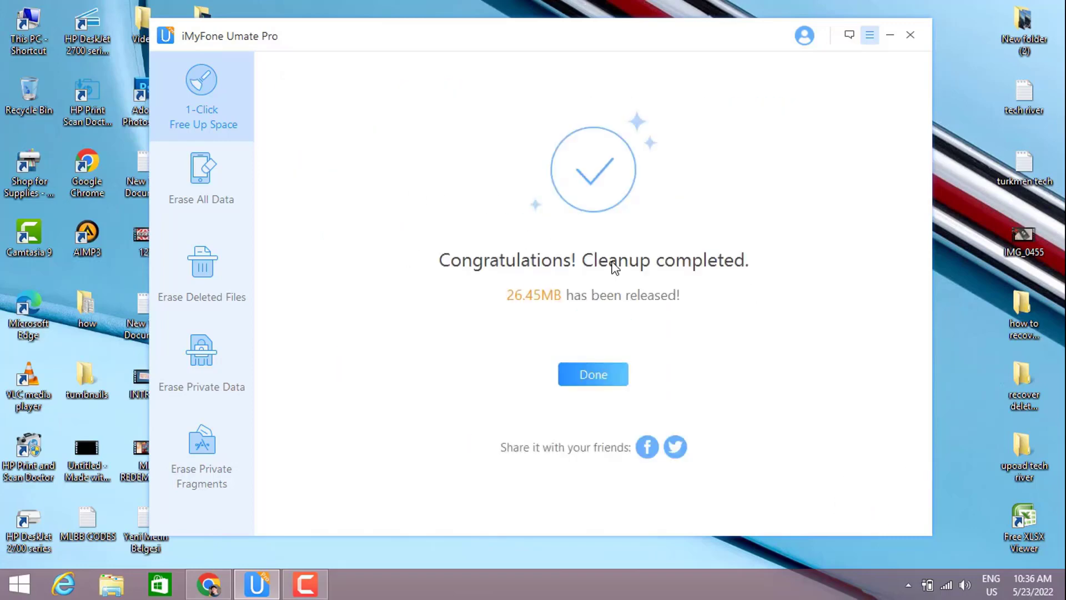
{"action": "left_click", "coordinate": [616, 374]}
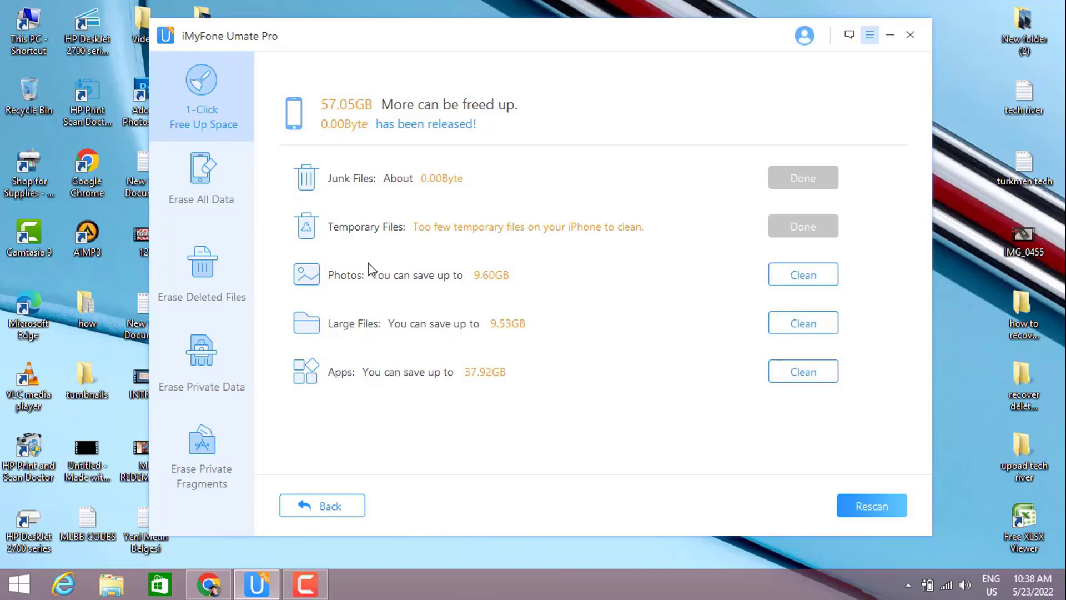
Choose Export & Delete for all 67 selected photos.
{"action": "left_click", "coordinate": [794, 272]}
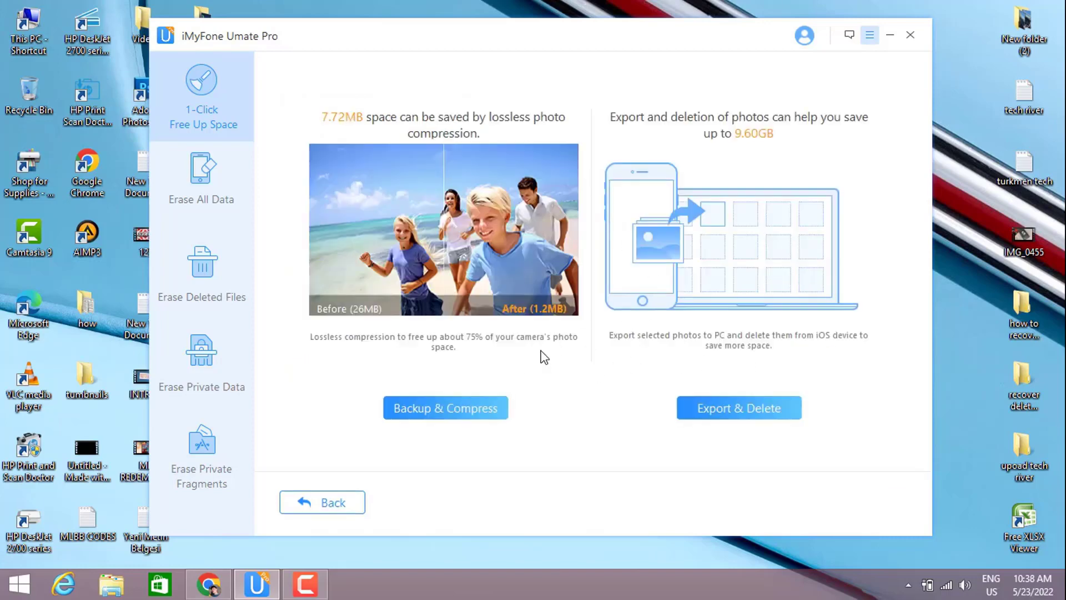
{"action": "left_click", "coordinate": [712, 421]}
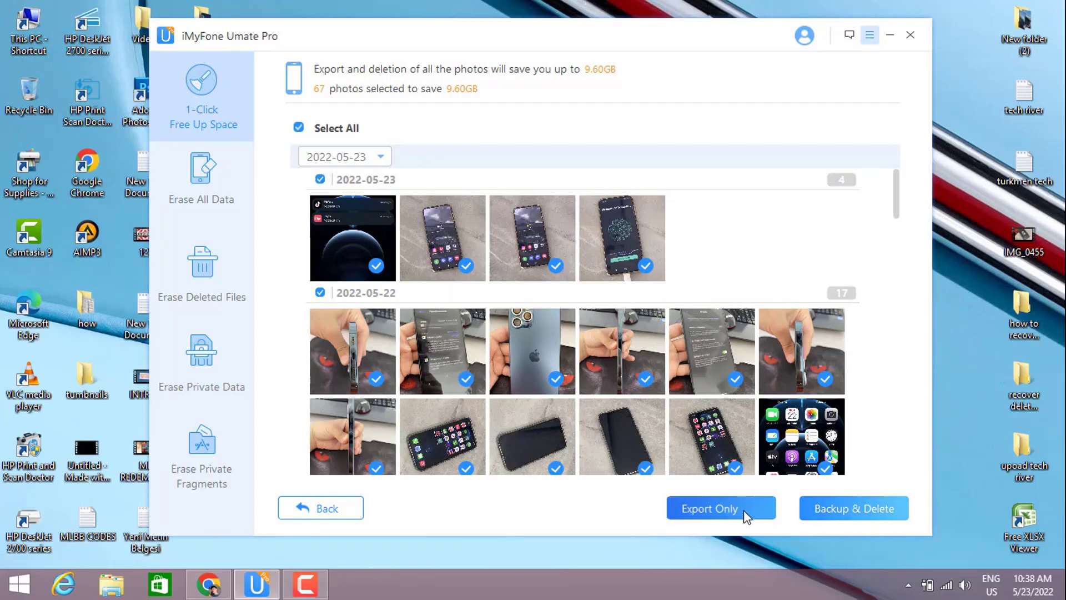
{"action": "left_click", "coordinate": [851, 509]}
Set Desktop > recover deleted wtsp as the photo export folder.
{"action": "left_click", "coordinate": [205, 189]}
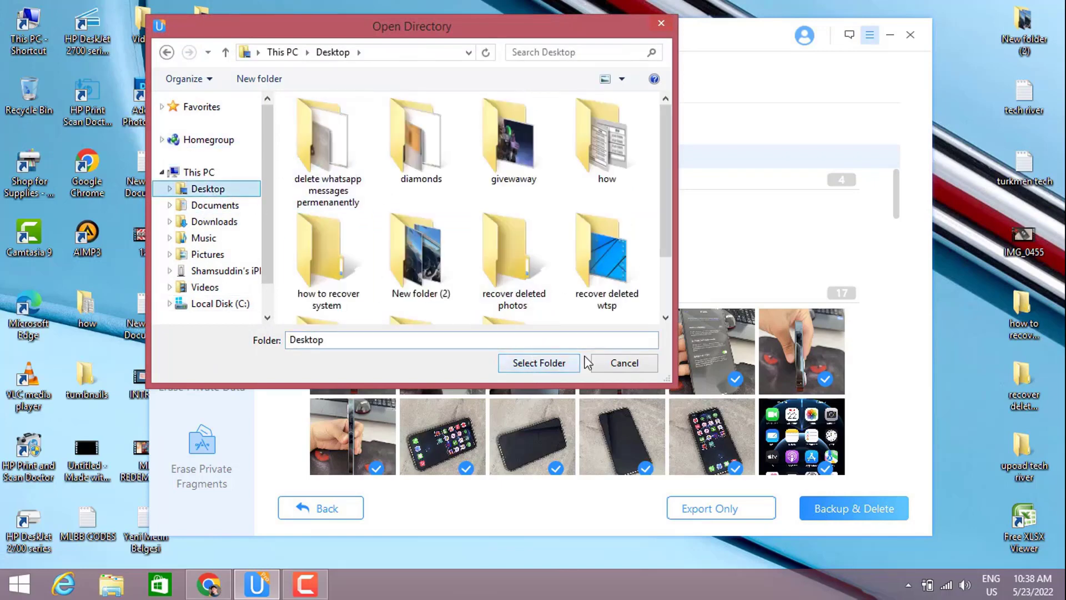
{"action": "scroll", "coordinate": [469, 206], "scroll_direction": "down", "scroll_amount": 2}
{"action": "left_click", "coordinate": [508, 275]}
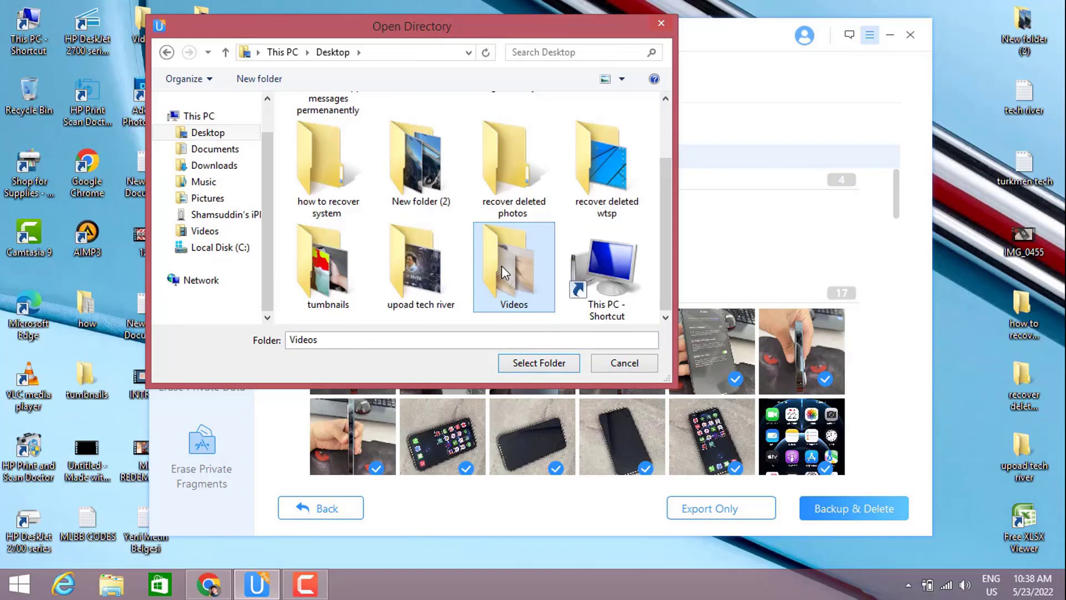
{"action": "double_click", "coordinate": [603, 177]}
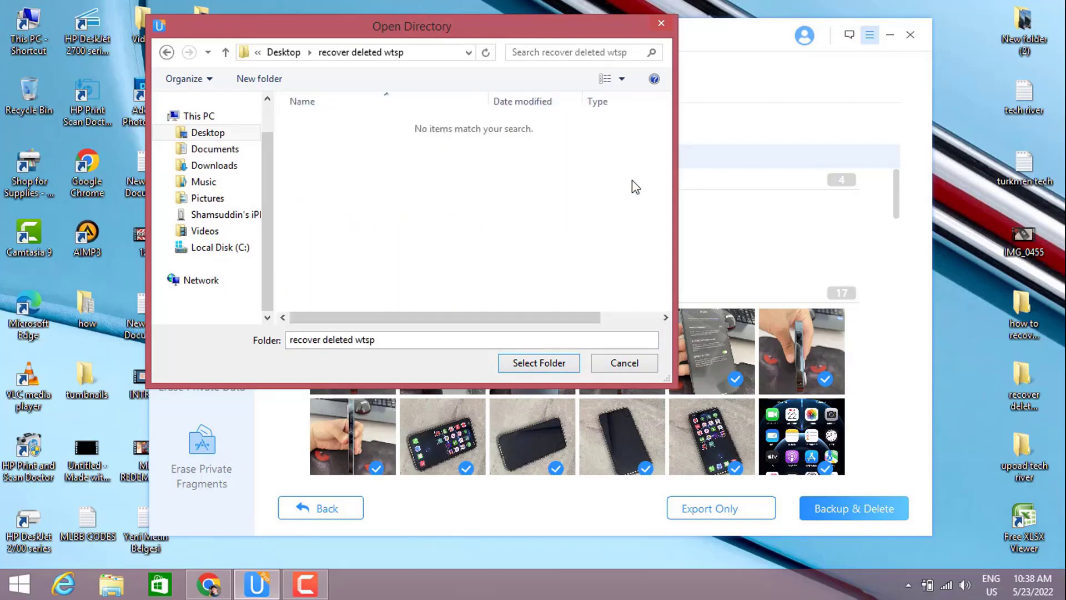
{"action": "left_click", "coordinate": [555, 364]}
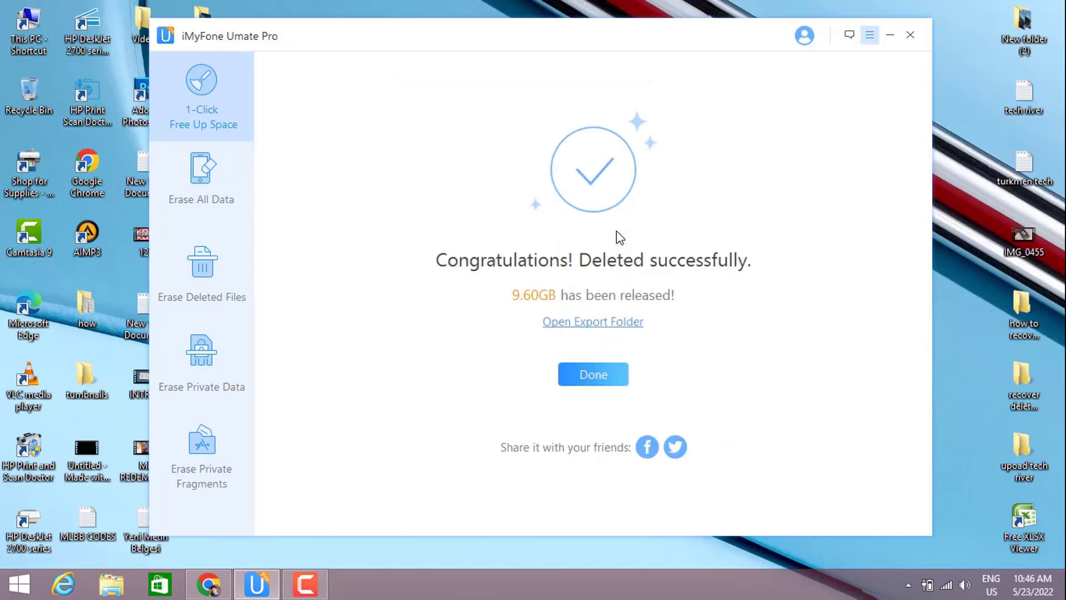
Rerun Quick Scan showing photos and large files at 0.00Byte, then go back and confirm Yes.
{"action": "left_click", "coordinate": [582, 374]}
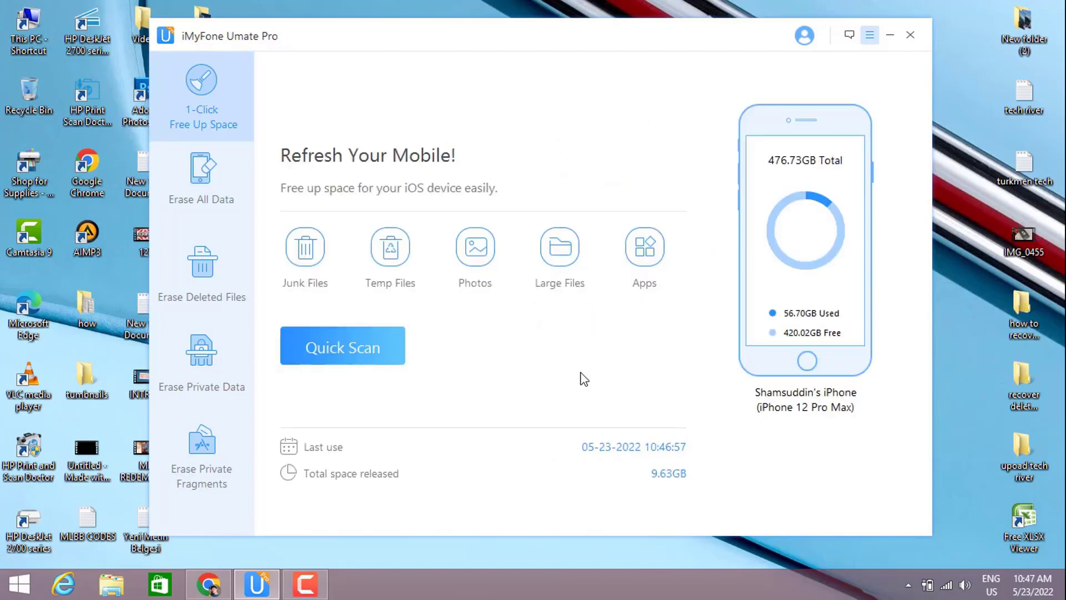
{"action": "left_click", "coordinate": [380, 341]}
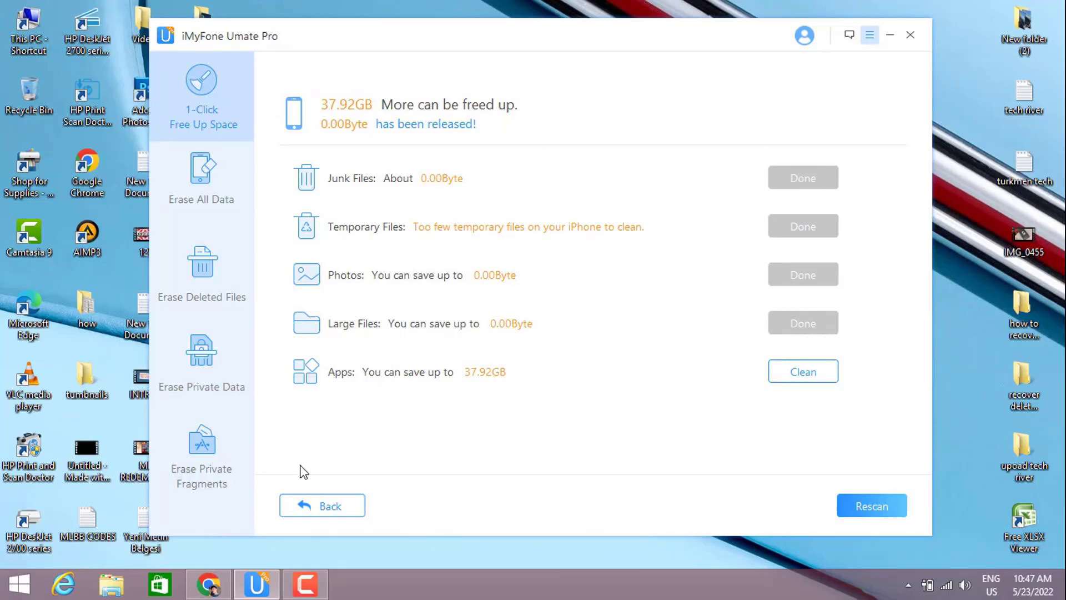
{"action": "left_click", "coordinate": [322, 508]}
{"action": "left_click", "coordinate": [587, 331]}
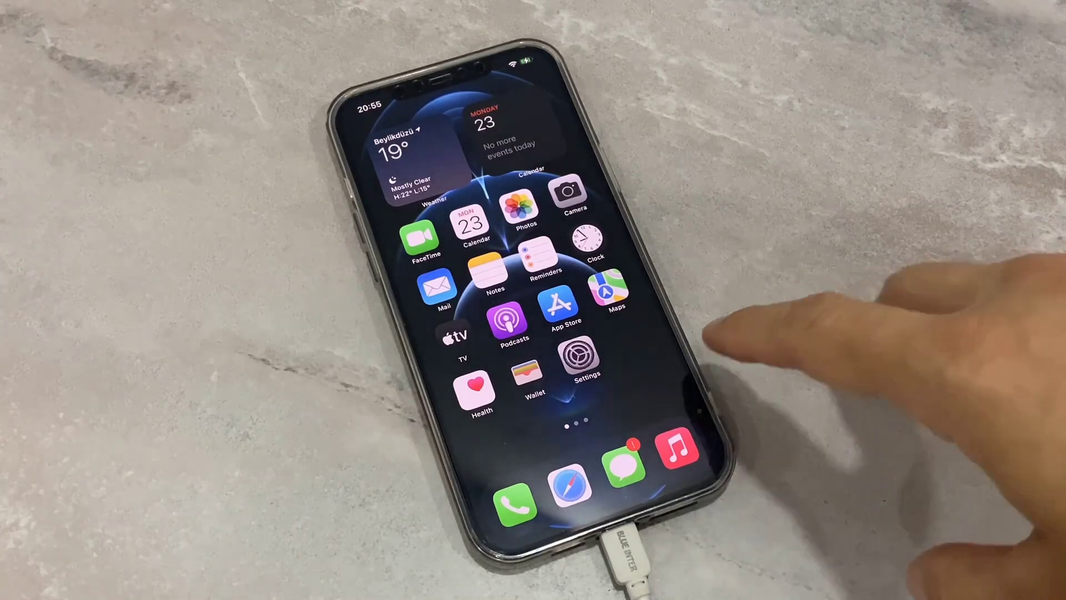
{"action": "left_click", "coordinate": [518, 207]}
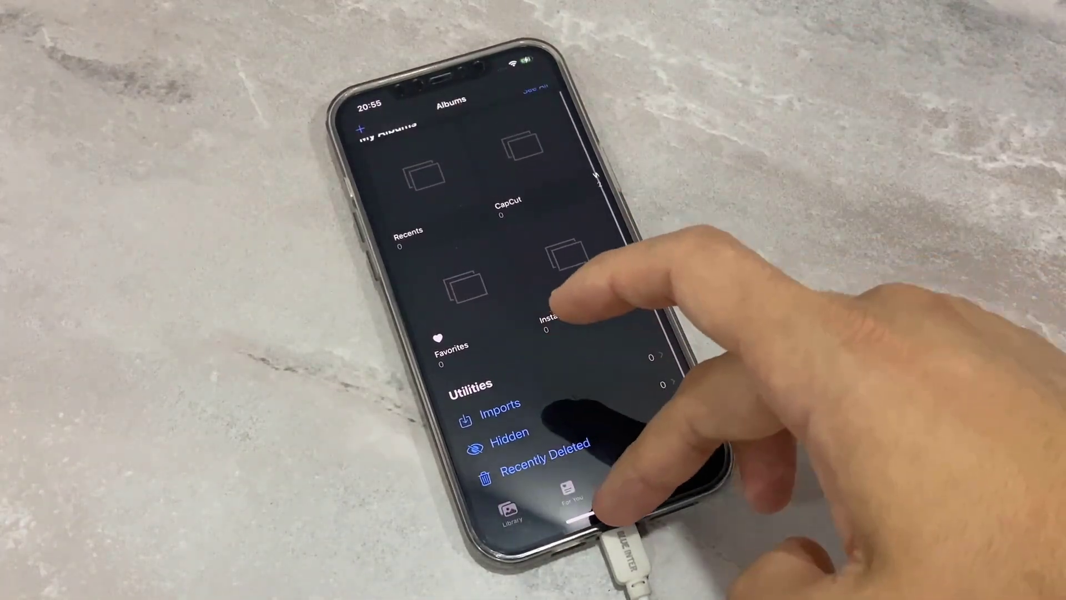
{"action": "left_click_drag", "start_coordinate": [608, 508], "coordinate": [594, 355]}
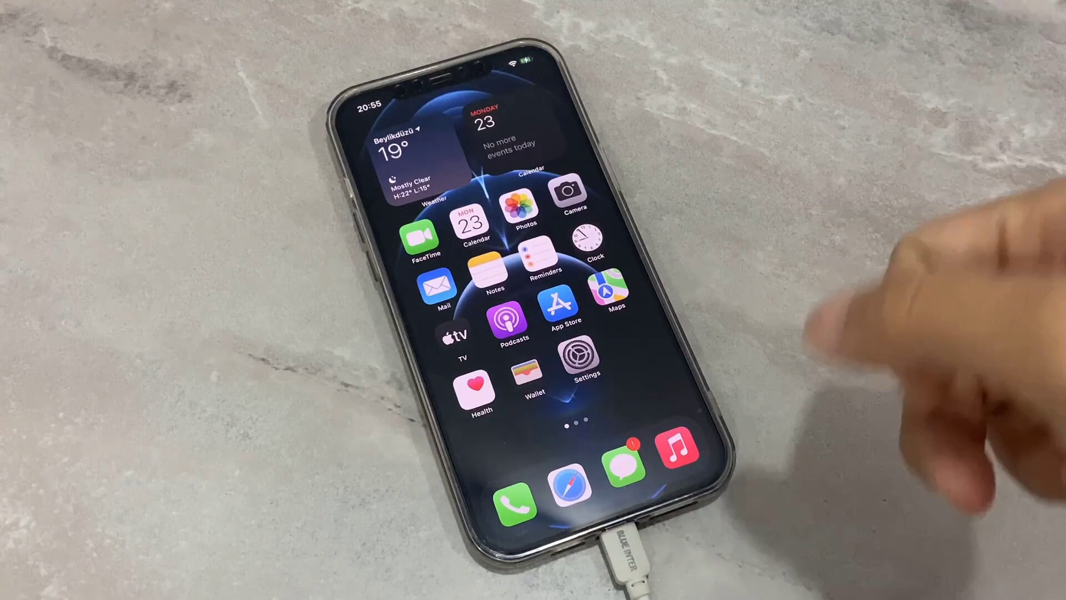
{"action": "left_click_drag", "start_coordinate": [714, 309], "coordinate": [619, 233]}
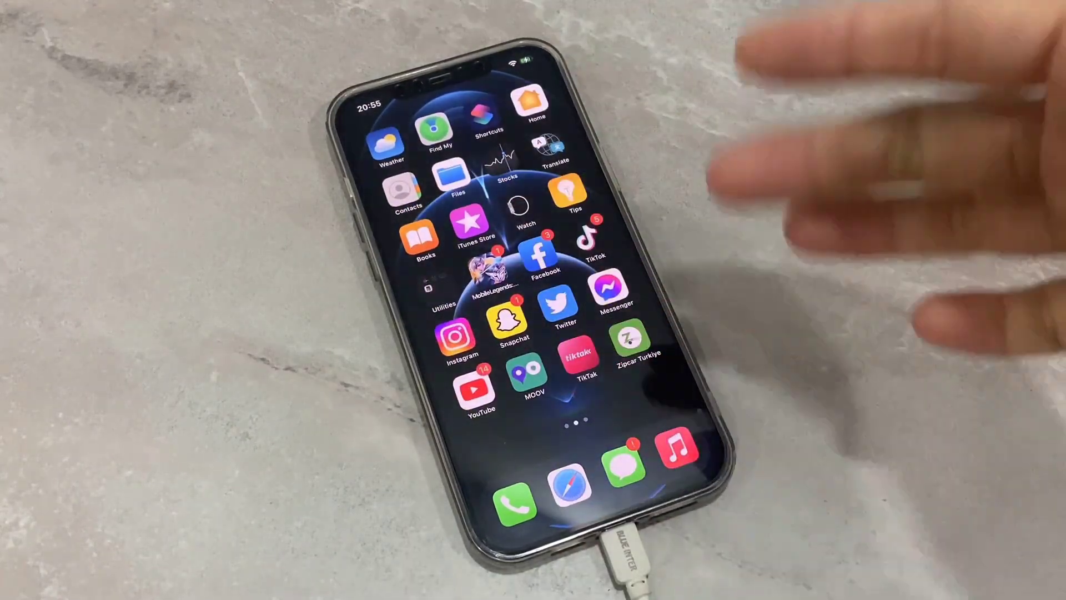
{"action": "left_click_drag", "start_coordinate": [513, 350], "coordinate": [694, 310]}
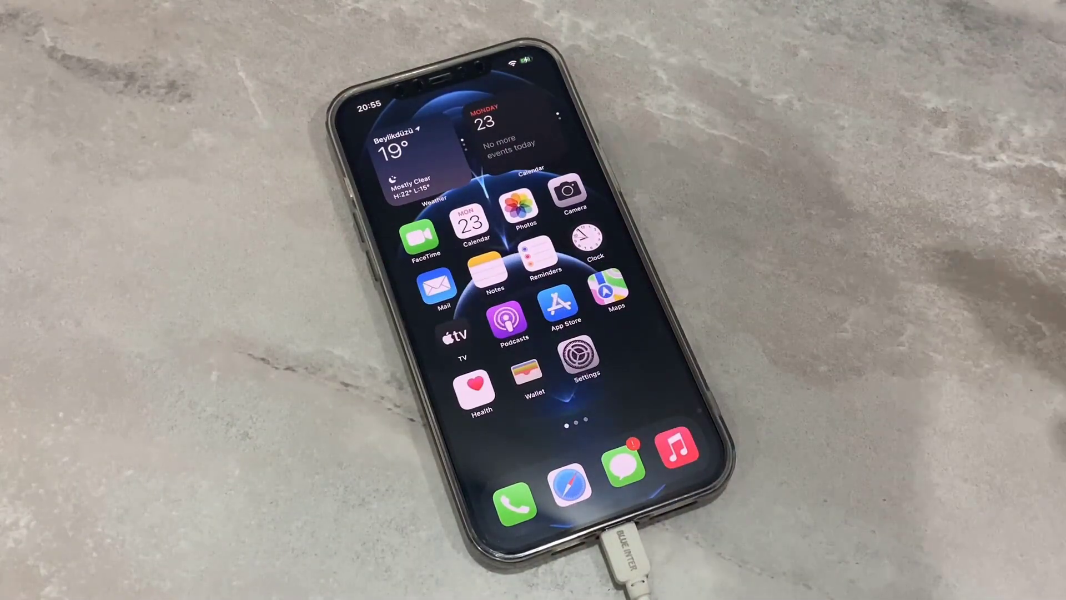